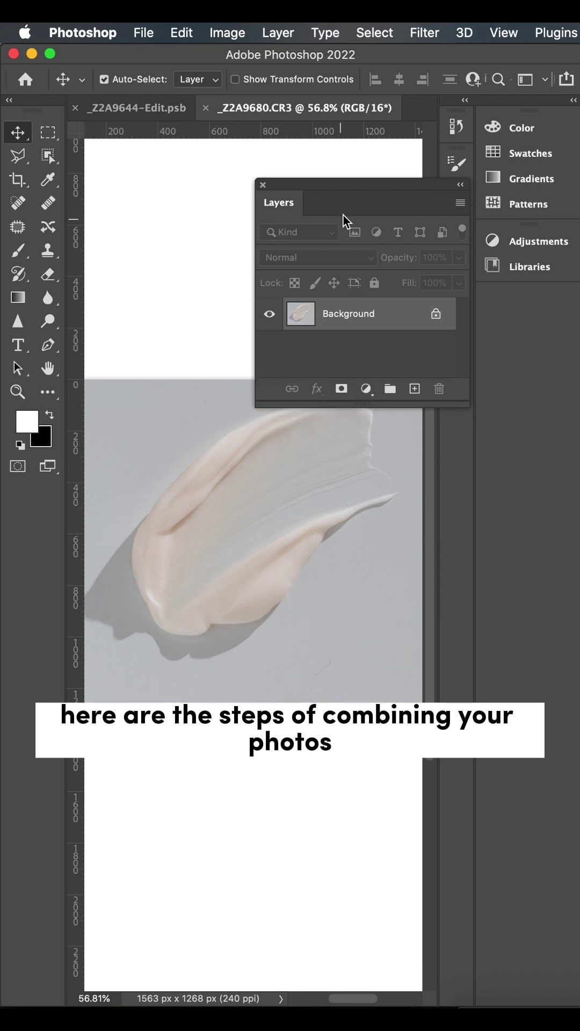
# Pen-trace the cream swatch, make an unfeathered selection from it, and mask out the background.
pyautogui.moveTo(337, 187); pyautogui.dragTo(326, 166)
pyautogui.press('p')
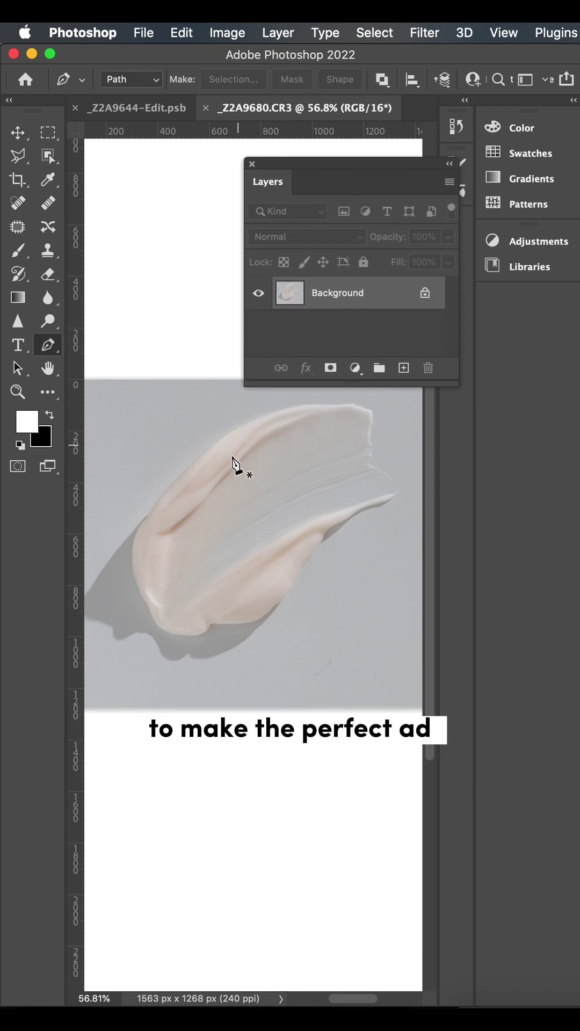
pyautogui.scroll(3, 228, 479)
pyautogui.scroll(3, 230, 477)
pyautogui.scroll(3, 233, 479)
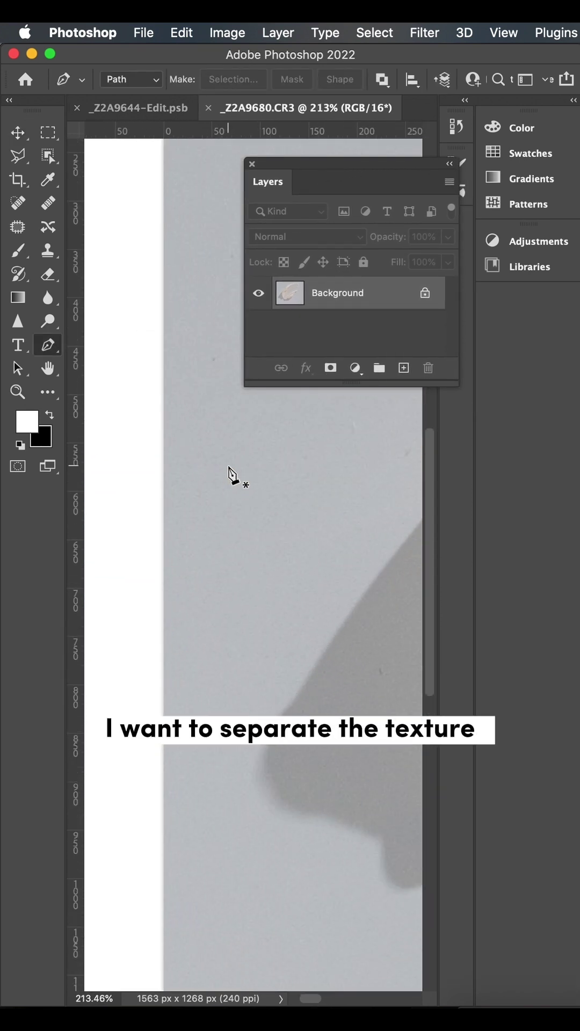
pyautogui.hscroll(3, 235, 516)
pyautogui.scroll(3, 227, 613)
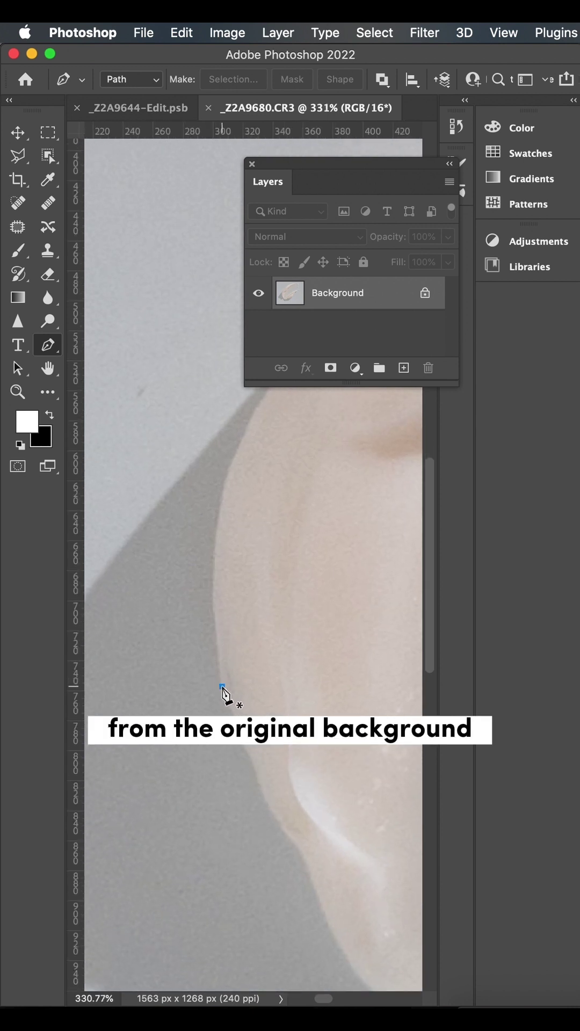
pyautogui.click(223, 689)
pyautogui.scroll(3, 265, 484)
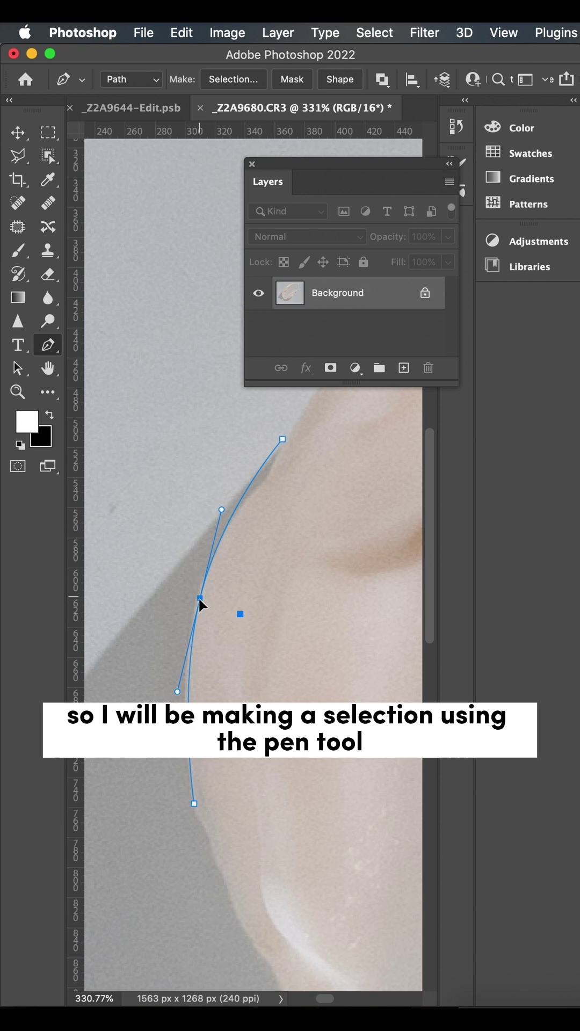
pyautogui.moveTo(200, 602); pyautogui.dragTo(198, 614)
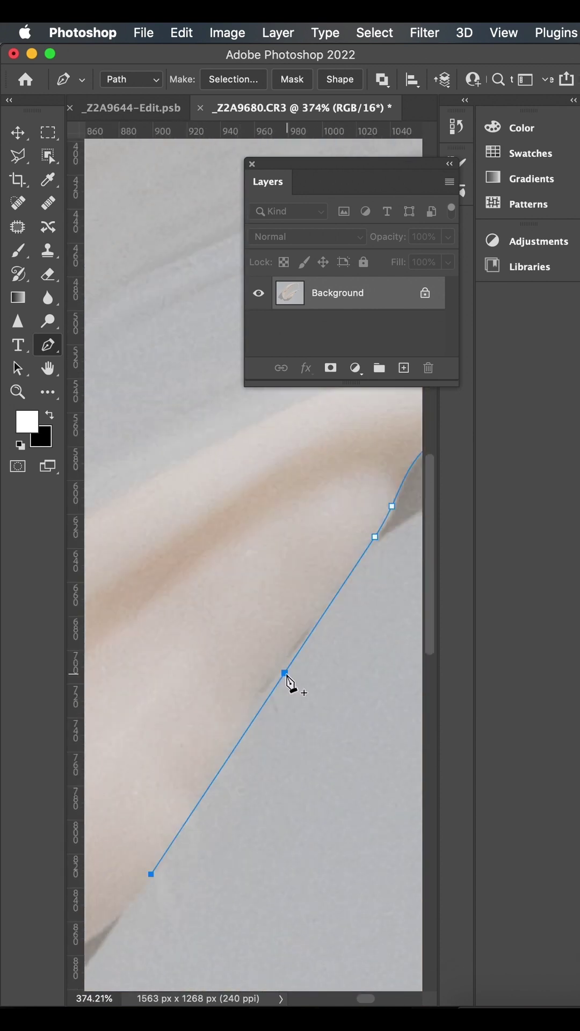
pyautogui.rightClick(198, 524)
pyautogui.click(250, 599)
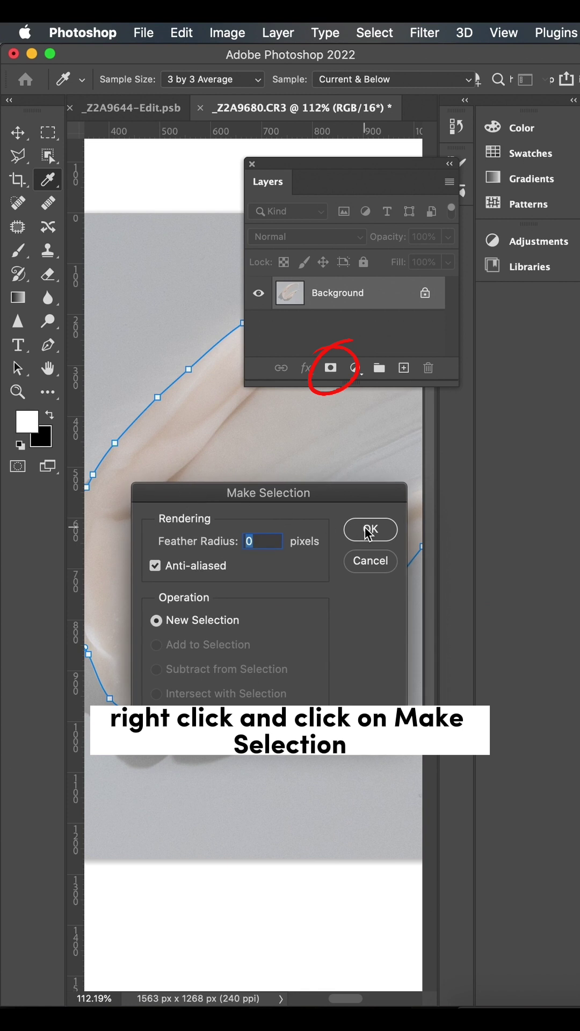
pyautogui.click(368, 532)
pyautogui.click(331, 370)
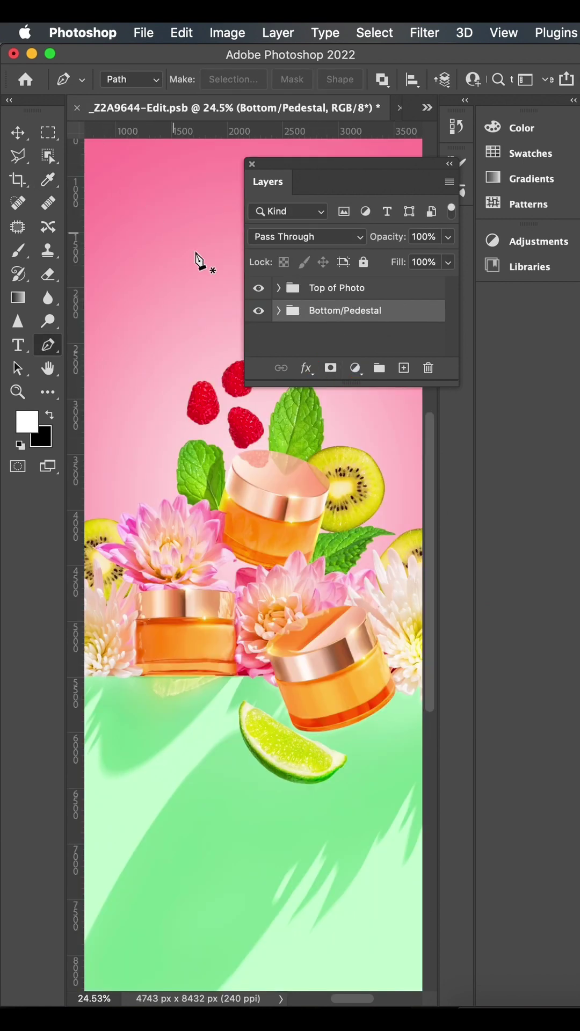
# Paste the cut-out cream into the ad and brighten it toward white with Curves.
pyautogui.hotkey('ctrl', 'v')
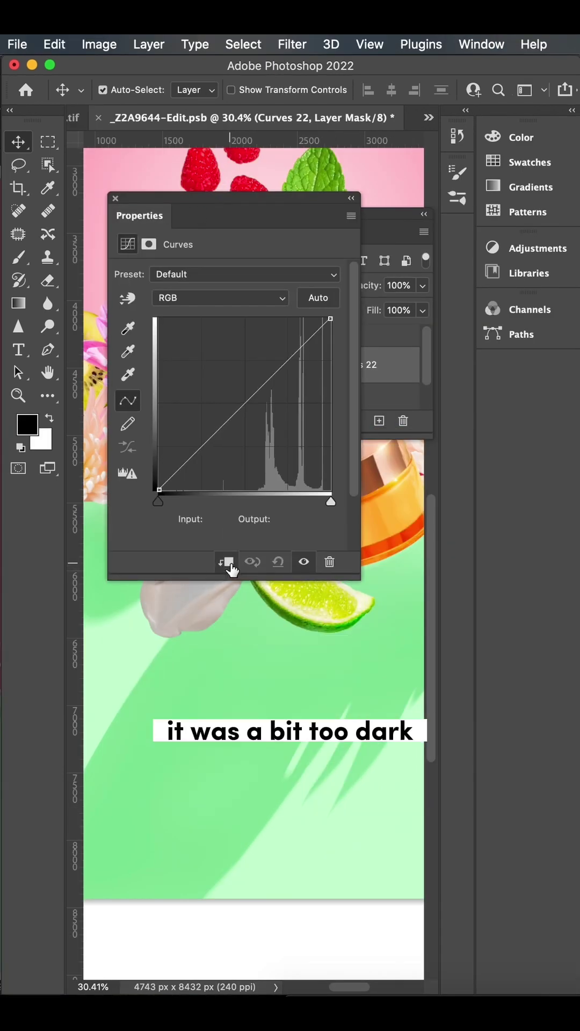
pyautogui.moveTo(207, 205); pyautogui.dragTo(182, 166)
pyautogui.moveTo(203, 380); pyautogui.dragTo(202, 341)
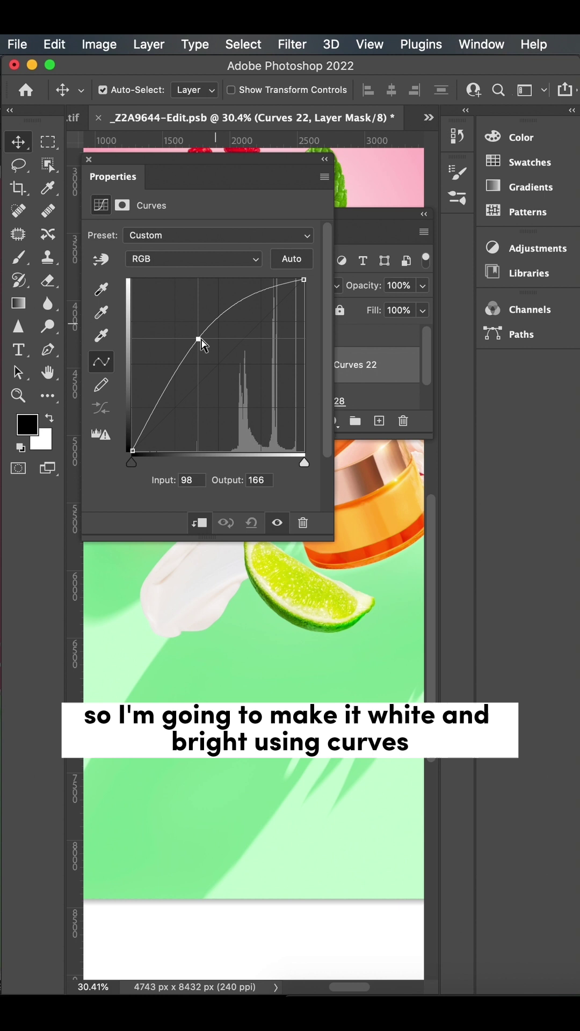
pyautogui.moveTo(175, 385)
pyautogui.mouseDown()
pyautogui.moveTo(175, 376)
pyautogui.moveTo(209, 333)
pyautogui.mouseUp()
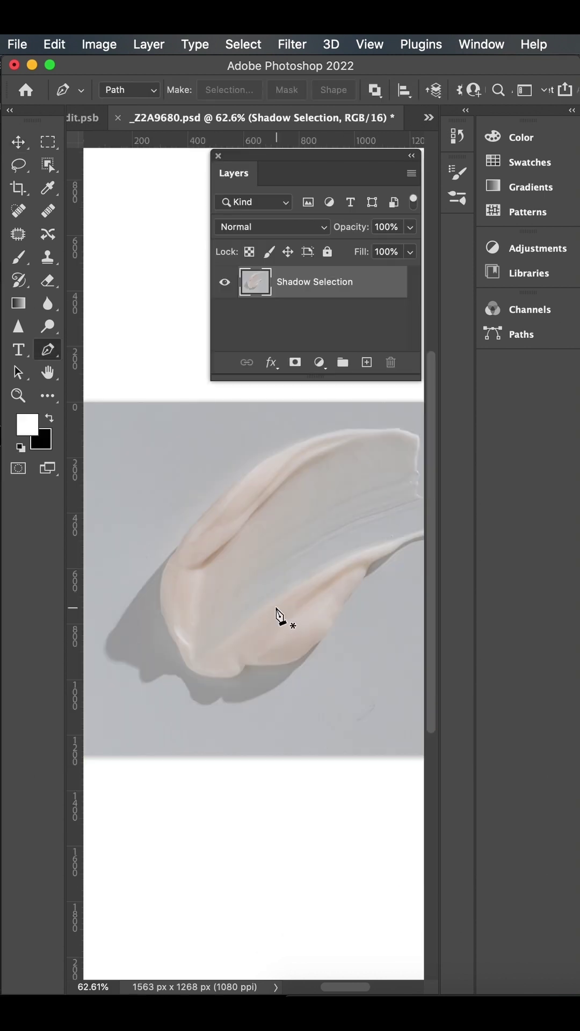
pyautogui.scroll(3, 200, 594)
pyautogui.scroll(2, 201, 593)
pyautogui.scroll(1, 322, 542)
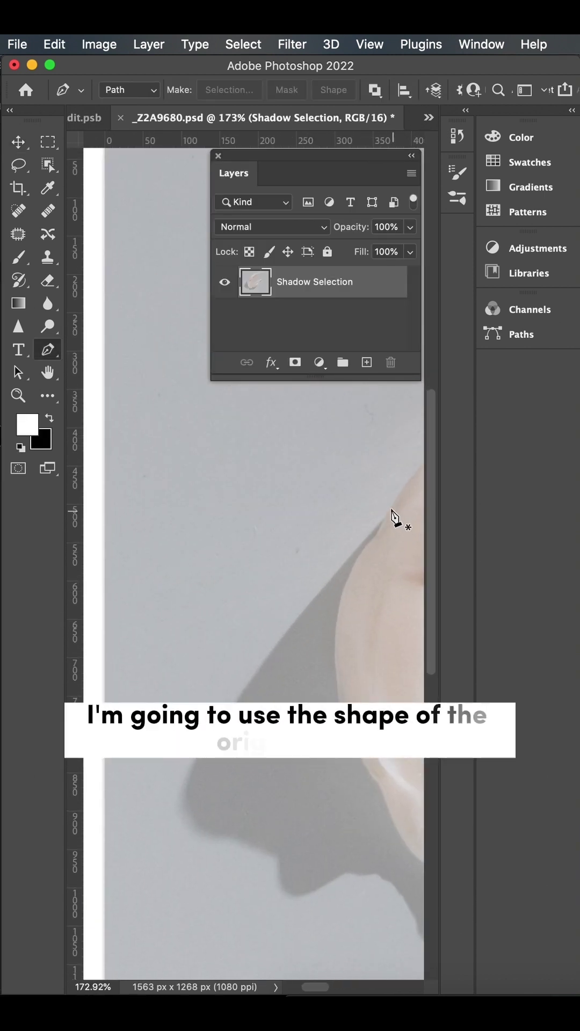
# Trace and mask the shadow, then place it beneath the cream in the ad.
pyautogui.moveTo(190, 820); pyautogui.dragTo(207, 840)
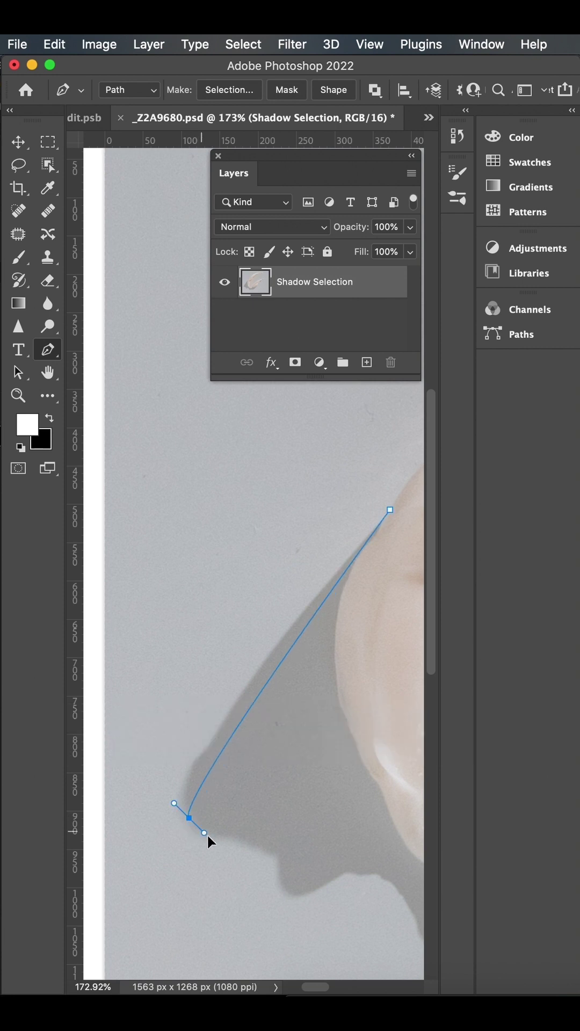
pyautogui.click(291, 367)
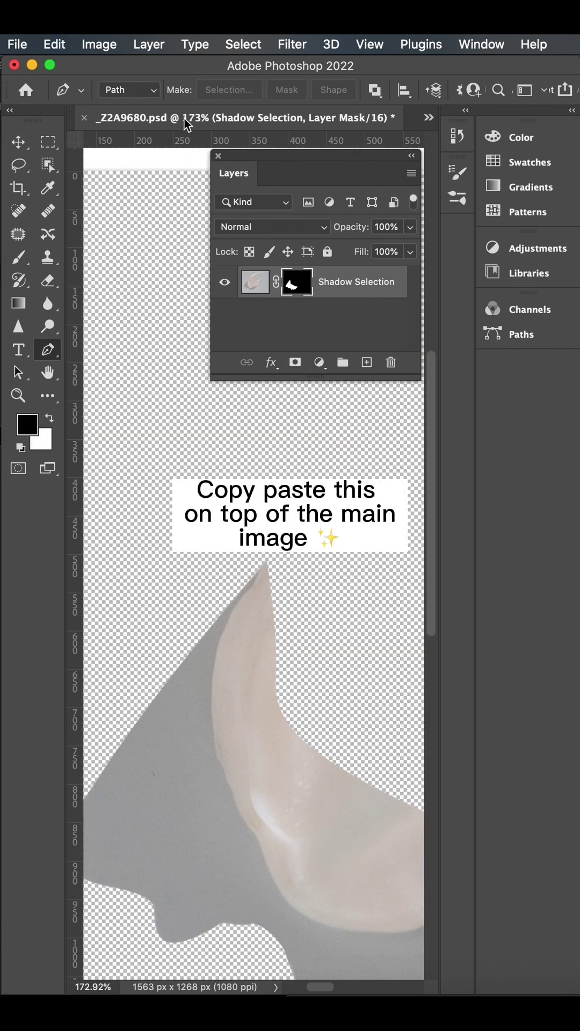
pyautogui.click(429, 119)
pyautogui.click(468, 116)
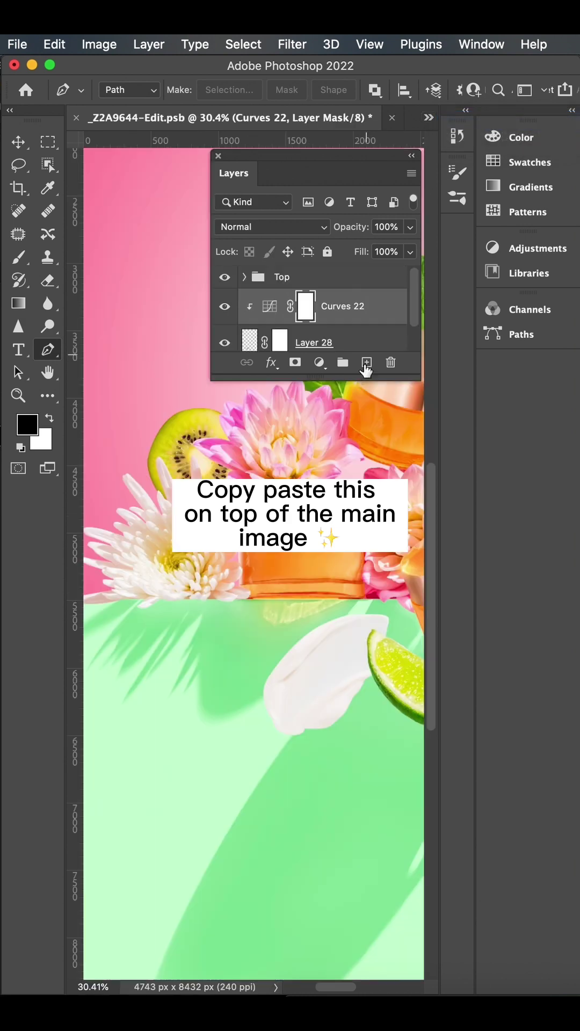
pyautogui.moveTo(339, 726); pyautogui.dragTo(392, 701)
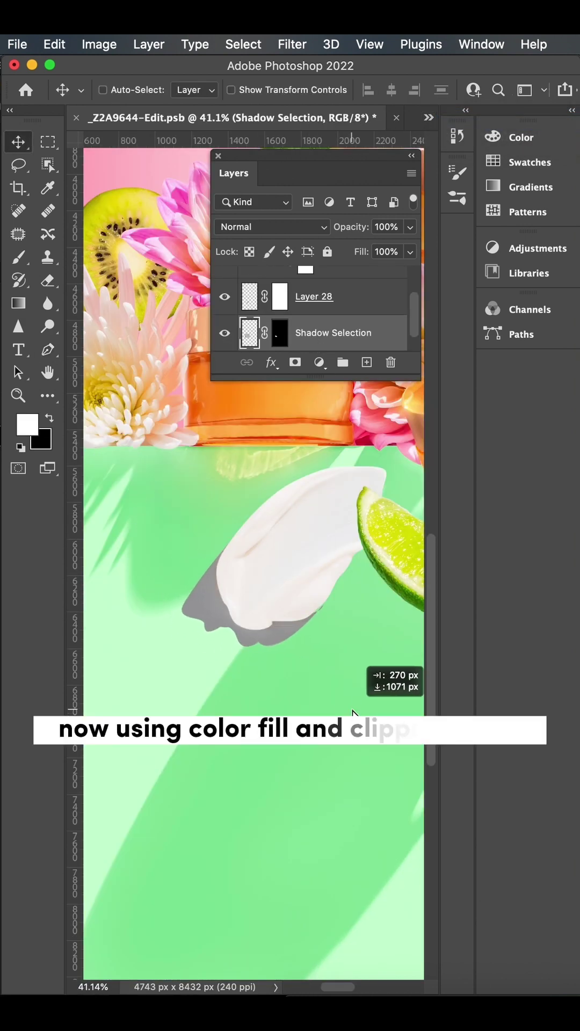
# Tint the shadow with a pale green 9fd196 Color Fill, set its blending, and begin blurring.
pyautogui.click(319, 362)
pyautogui.click(339, 380)
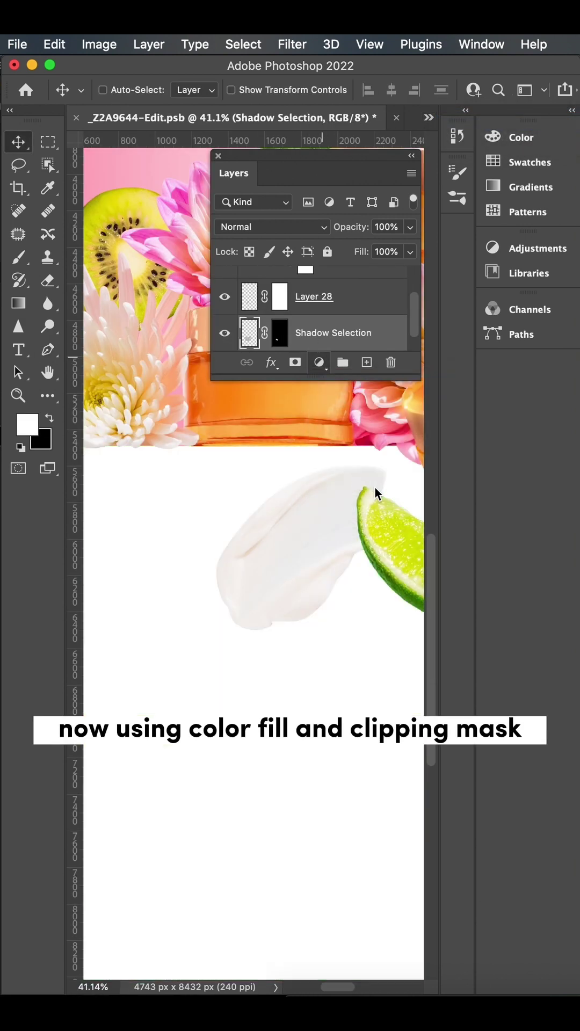
pyautogui.click(296, 686)
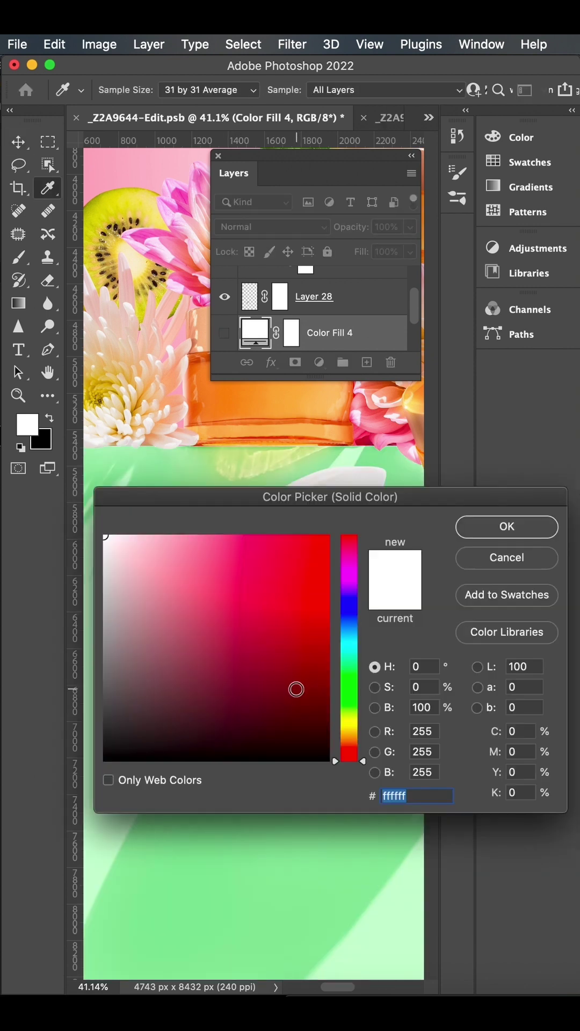
pyautogui.click(476, 529)
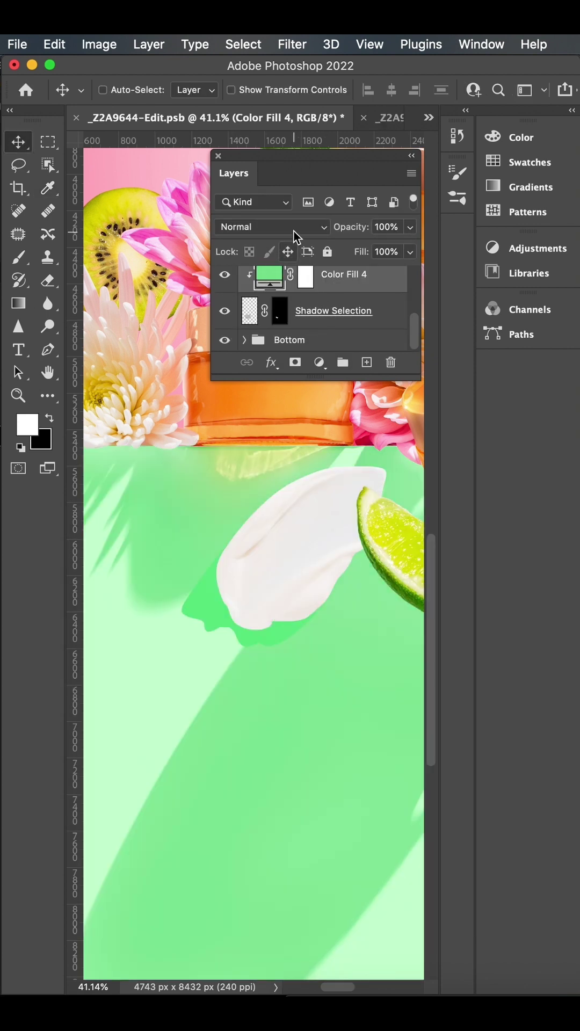
pyautogui.click(270, 226)
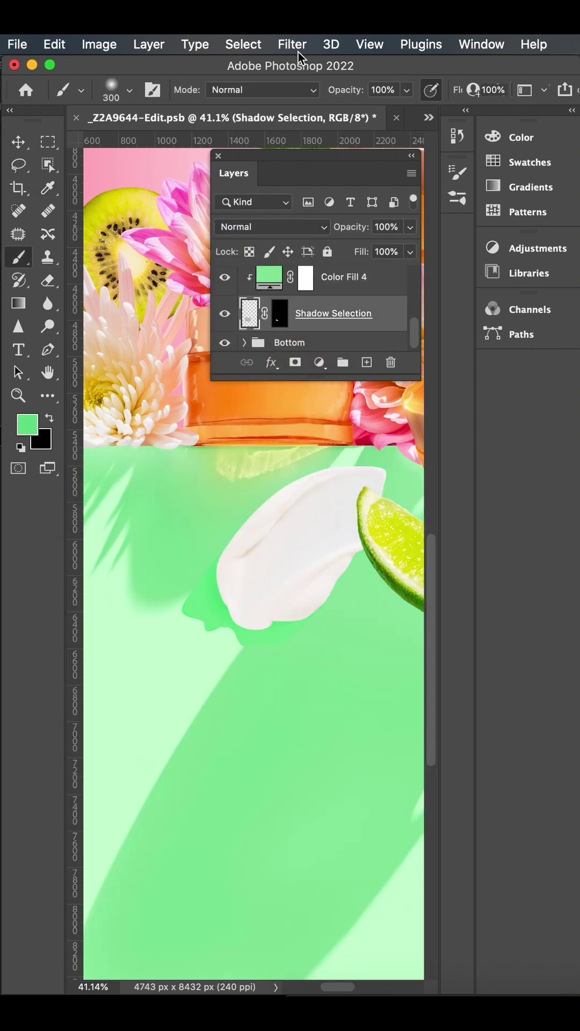
pyautogui.click(291, 45)
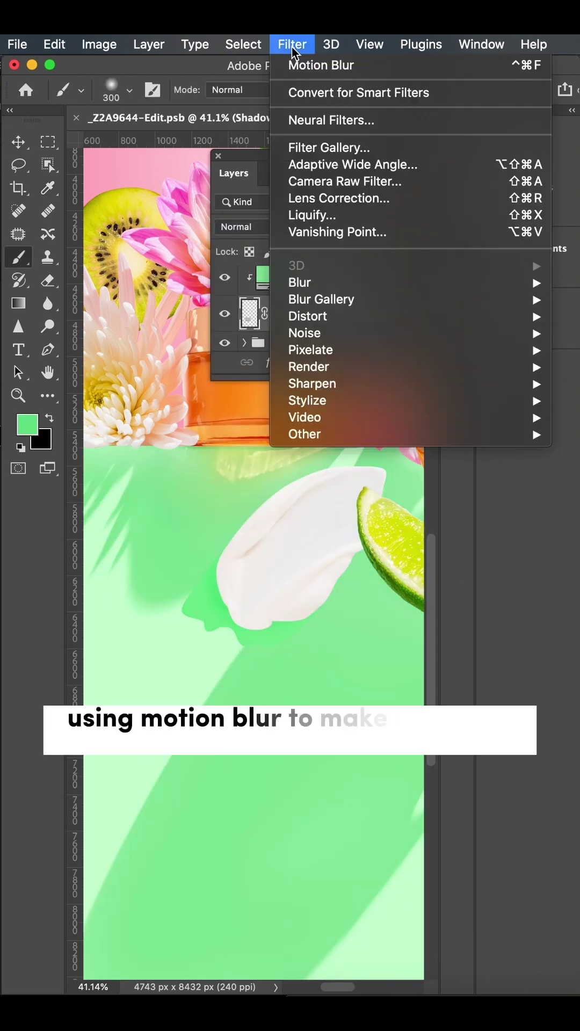